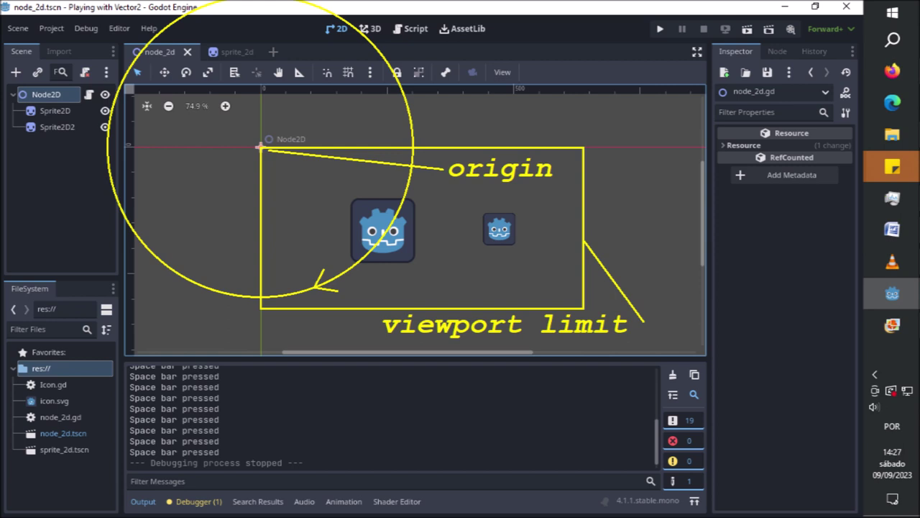
# - Drag Sprite2D2 onto Sprite2D in the Scene dock so it becomes the large sprite's child
pyautogui.click(57, 127)
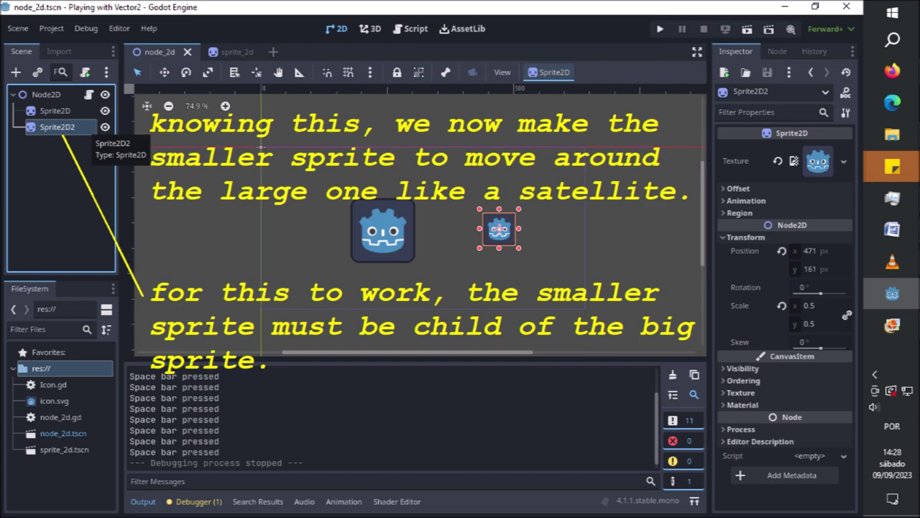
pyautogui.moveTo(62, 128); pyautogui.dragTo(77, 117)
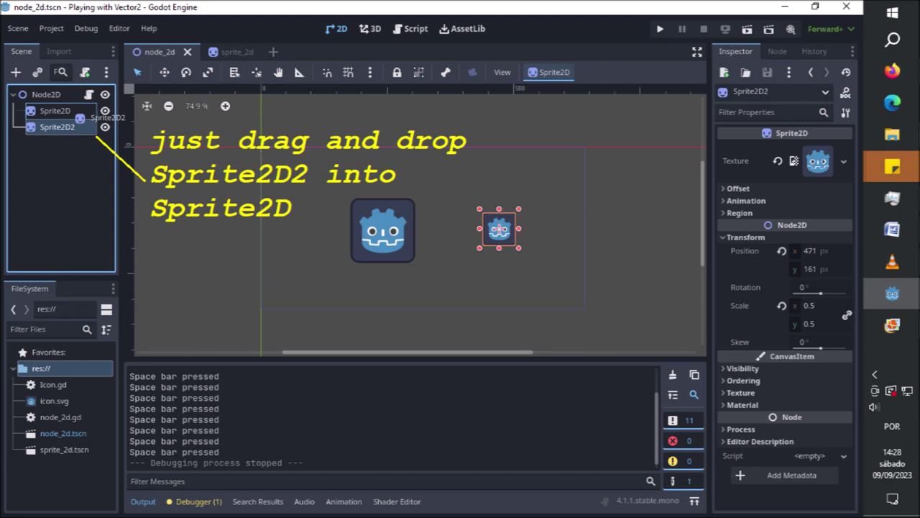
pyautogui.moveTo(78, 117); pyautogui.dragTo(78, 115)
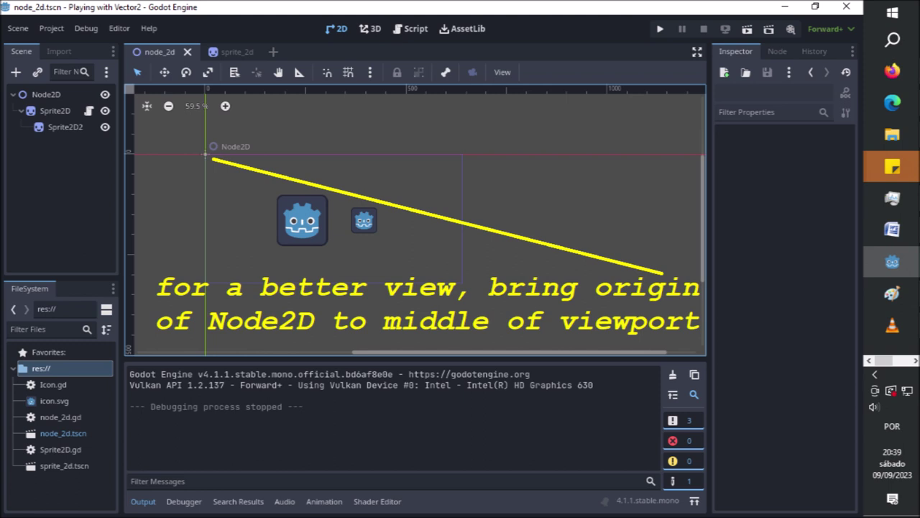
# - Drag Node2D toward the middle of the viewport, bringing both child sprites along
pyautogui.moveTo(206, 154); pyautogui.dragTo(325, 220)
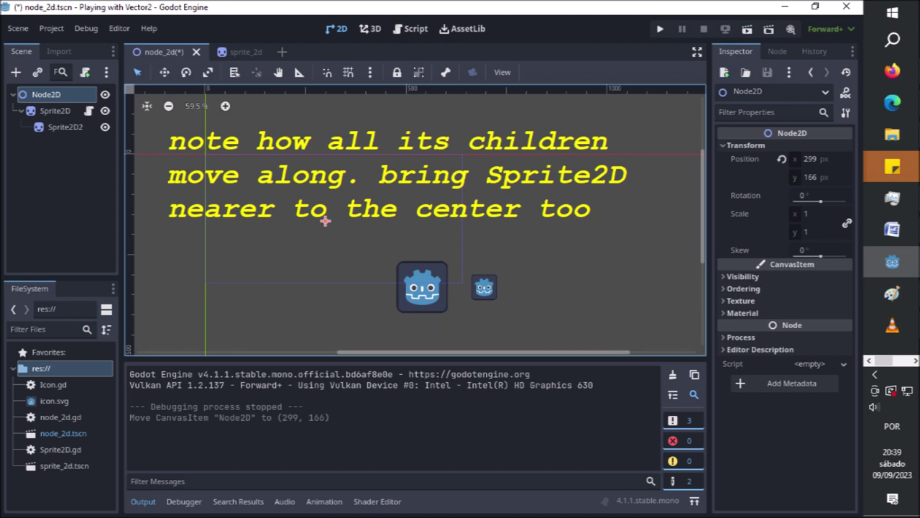
# - Move Sprite2D to (88, 4) near Node2D's origin, then run the scene to test the orbit
pyautogui.press('Down')
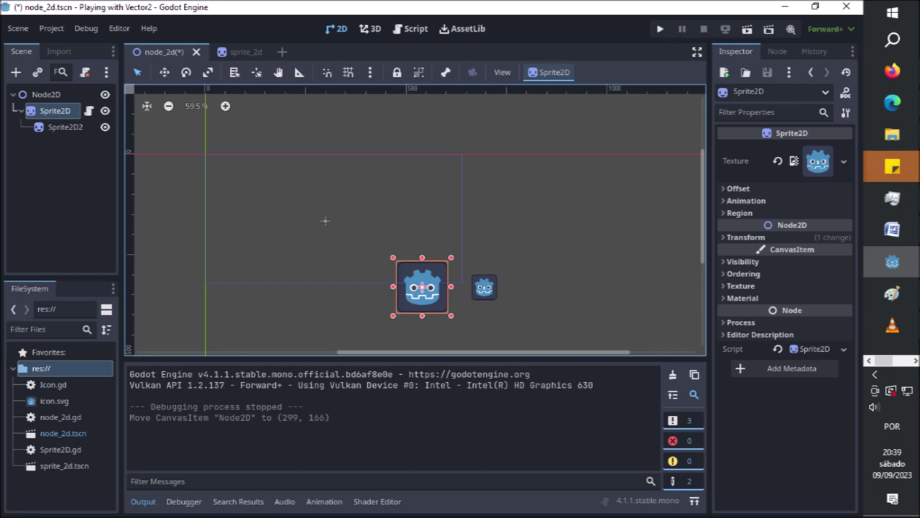
pyautogui.moveTo(387, 285); pyautogui.dragTo(325, 221)
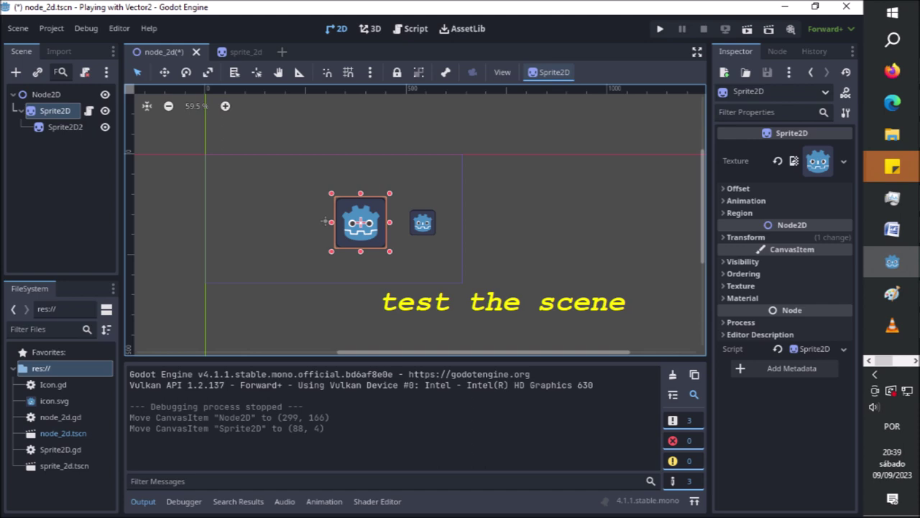
pyautogui.press('F6')
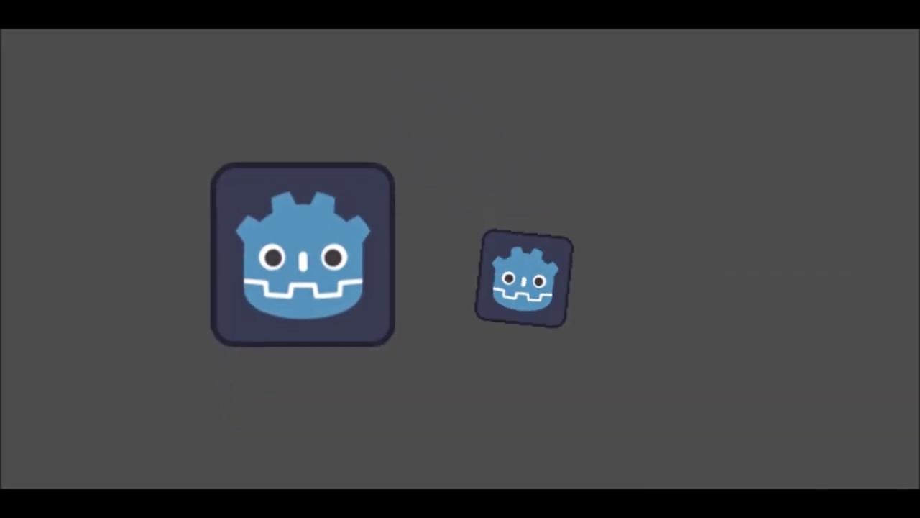